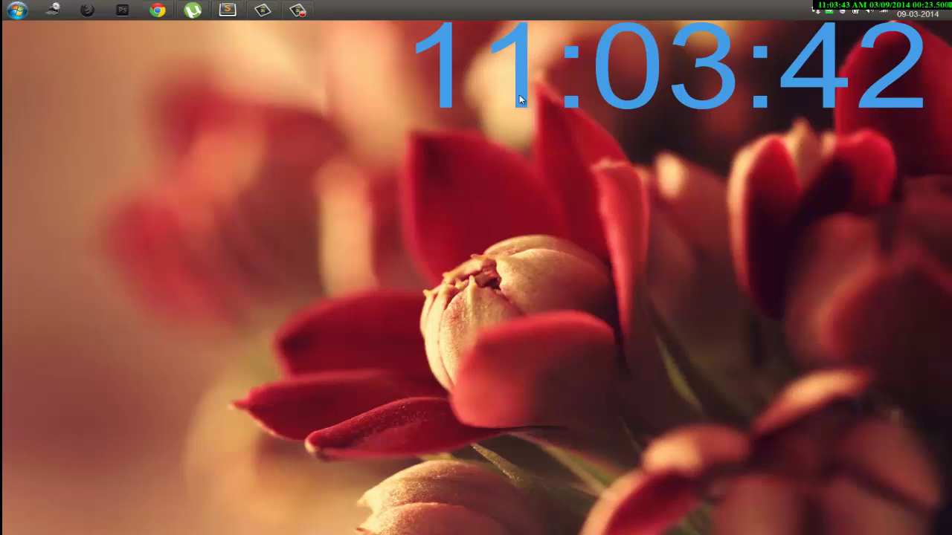
Preview the Across the Road.ttf handwritten font from the desktop in Windows Font Viewer, then close it.
double_click(519, 201)
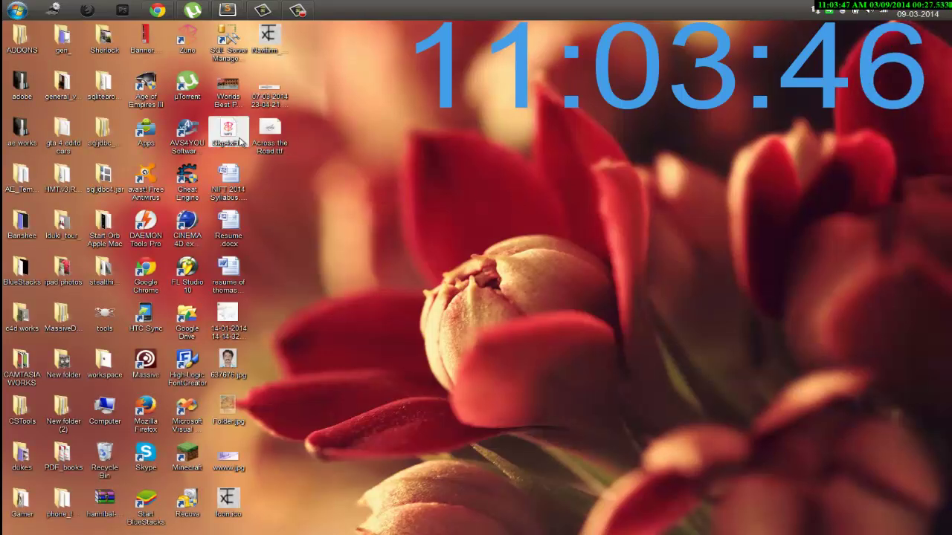
drag(327, 162, 269, 144)
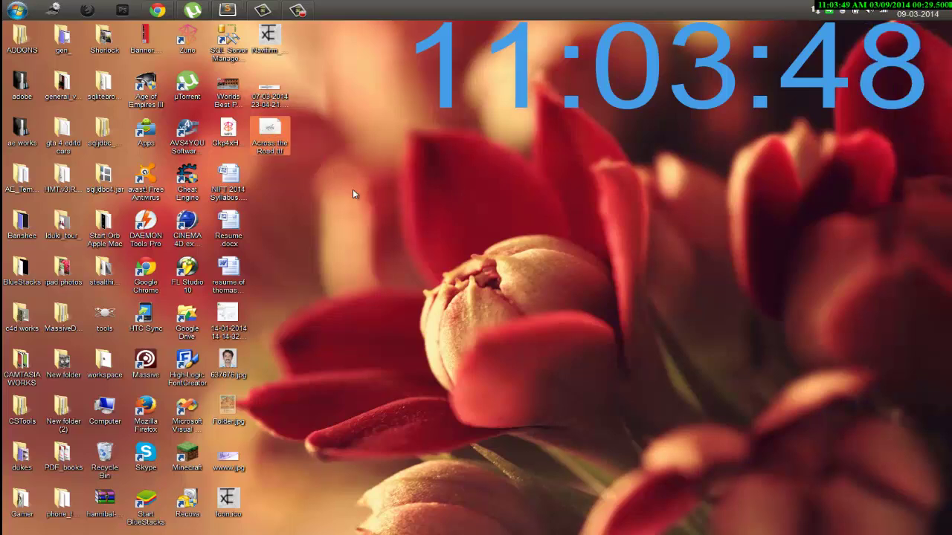
mouse_move(283, 151)
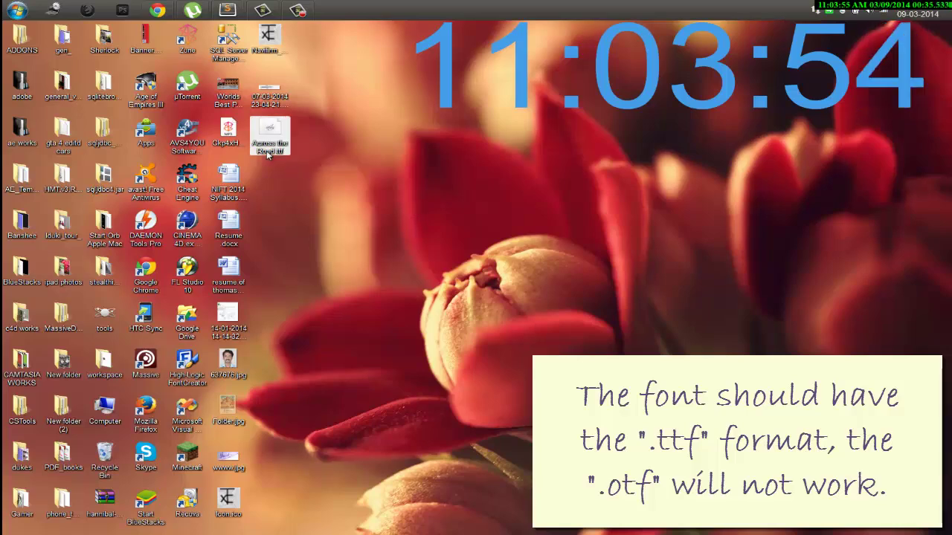
double_click(277, 144)
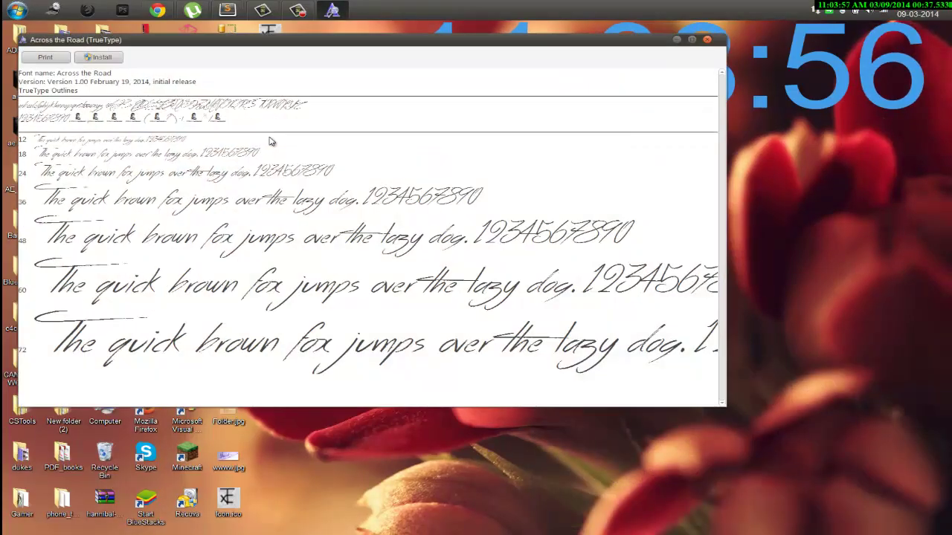
drag(373, 43, 663, 153)
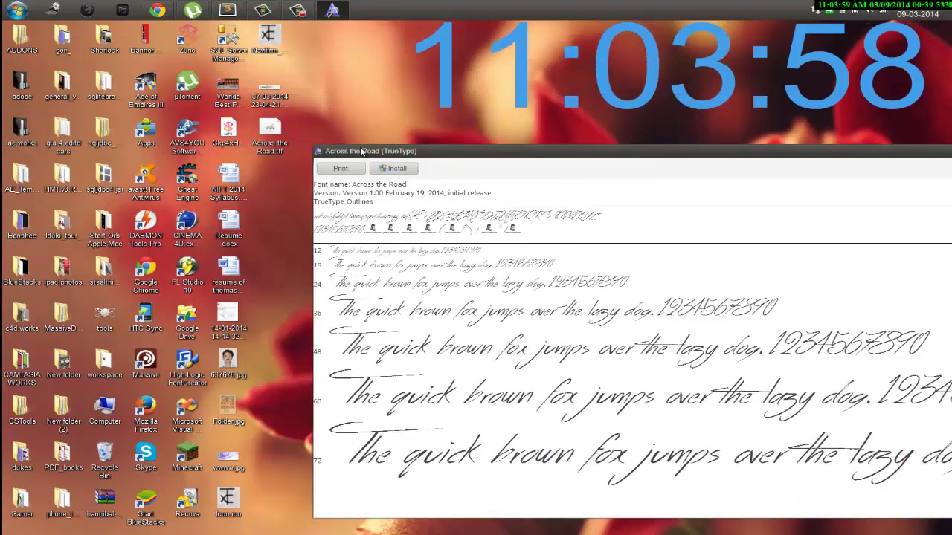
drag(513, 152, 404, 94)
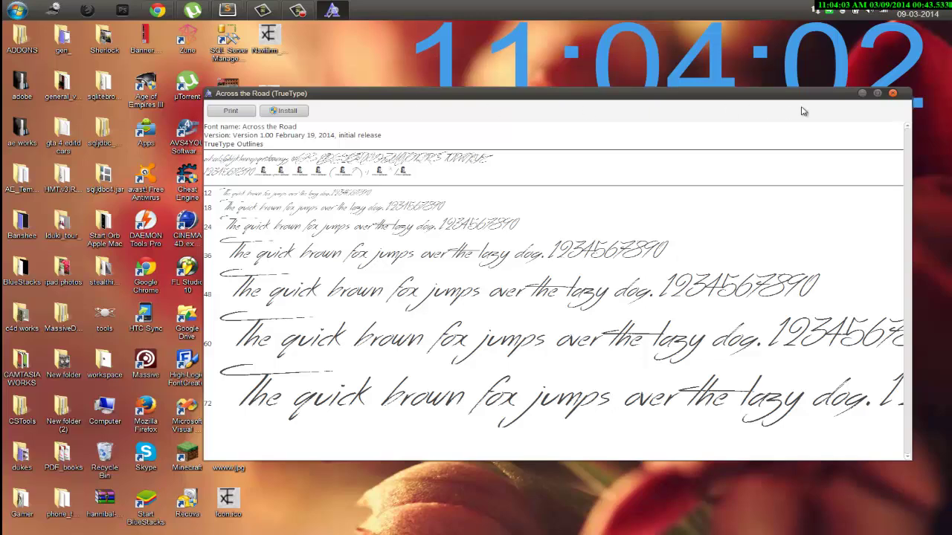
click(894, 92)
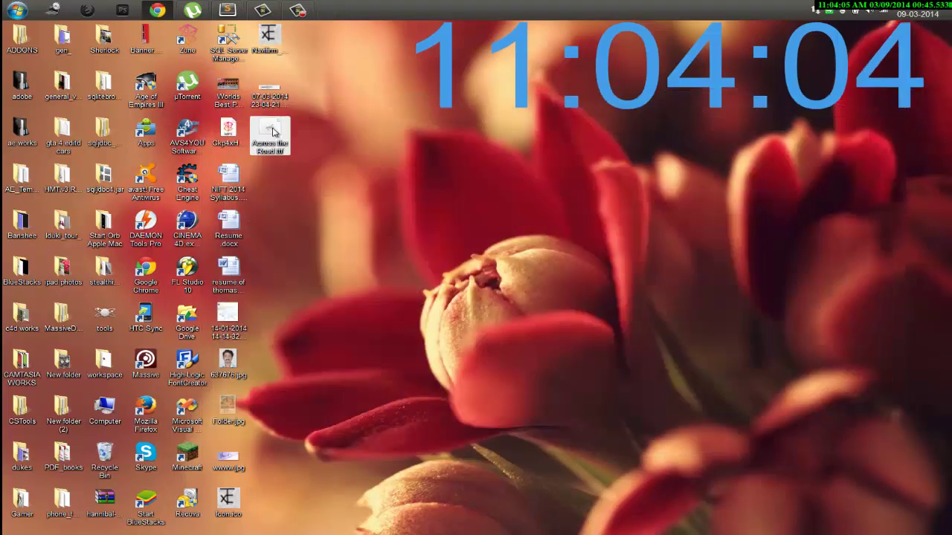
Open the in2uition\Clock folder from the clock skin's Rainmeter context menu.
click(273, 131)
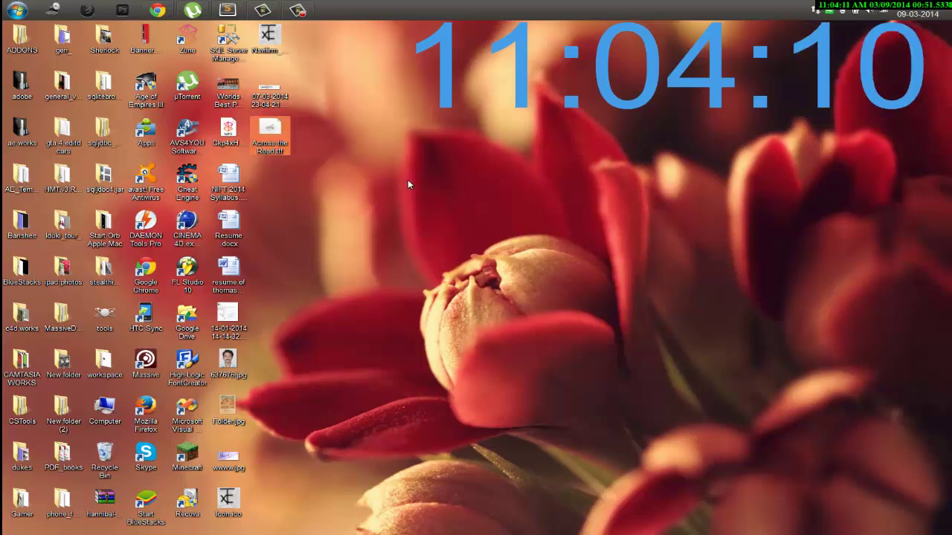
right_click(444, 83)
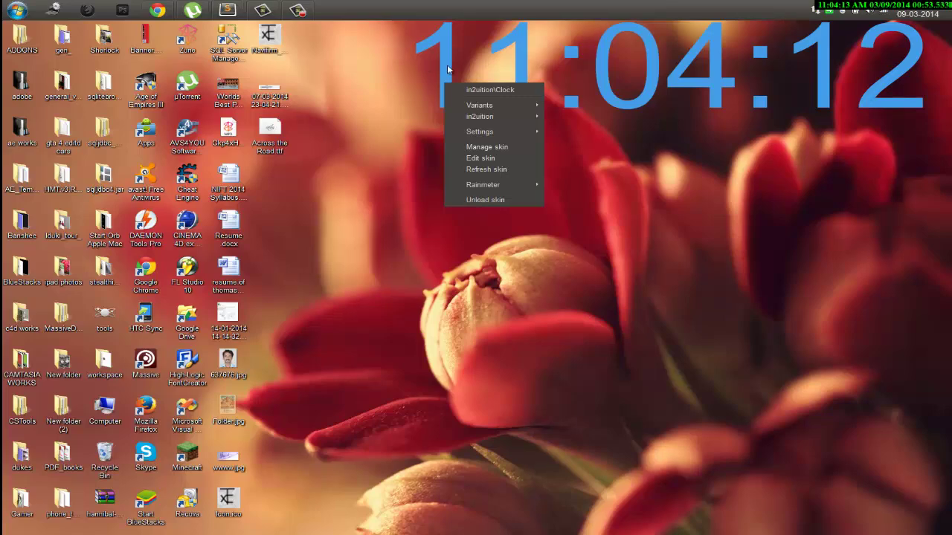
double_click(350, 128)
right_click(445, 83)
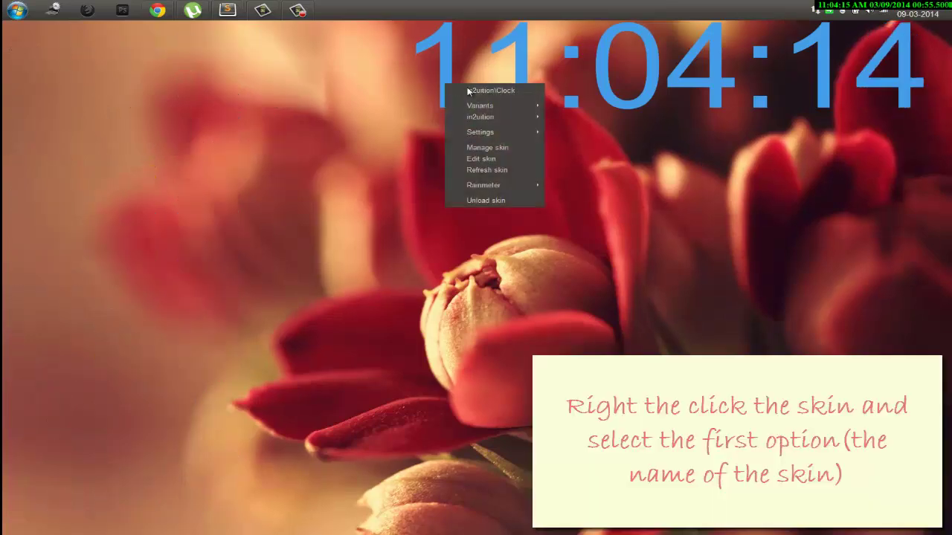
click(475, 91)
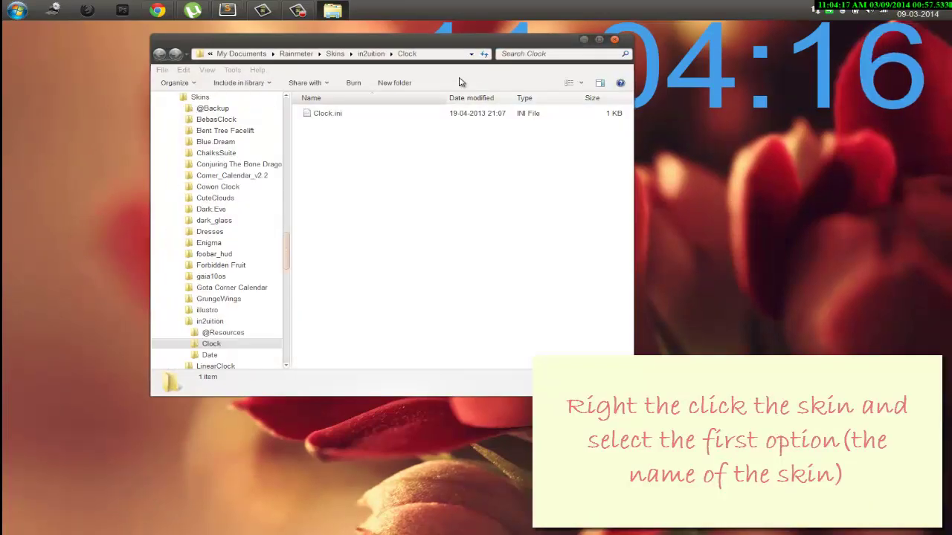
drag(442, 38, 539, 78)
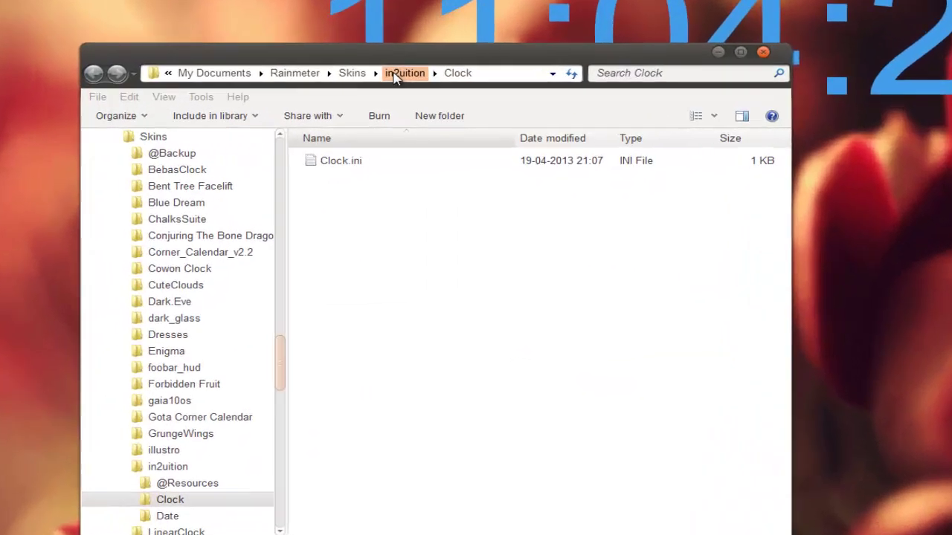
click(394, 74)
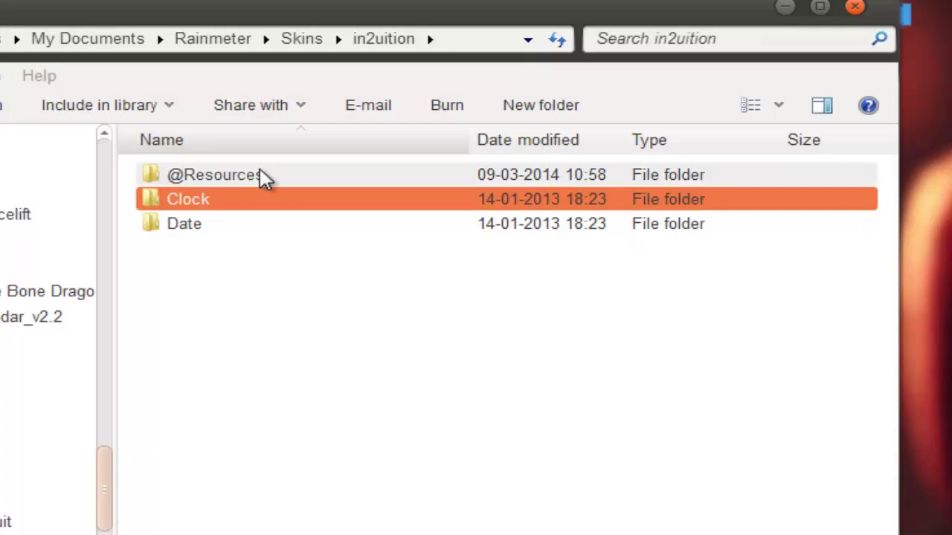
click(239, 38)
double_click(227, 180)
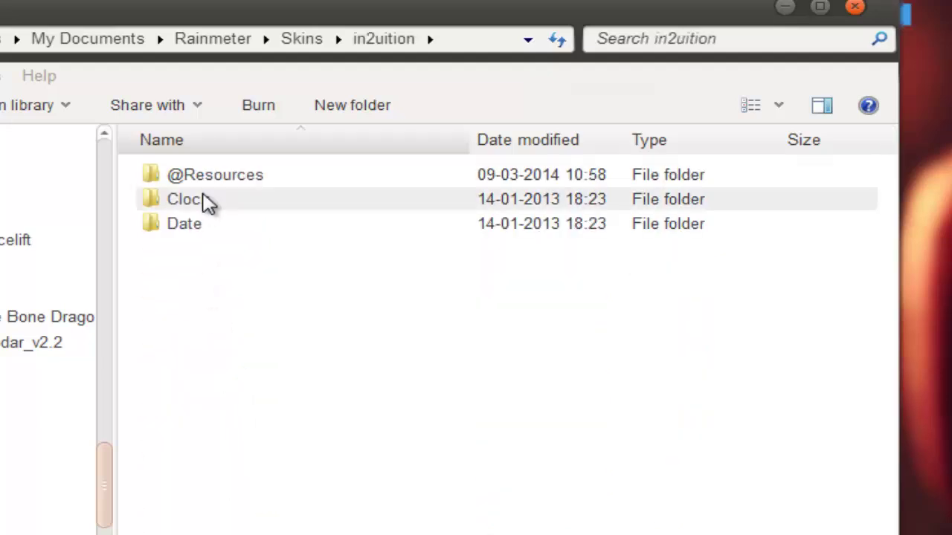
click(223, 179)
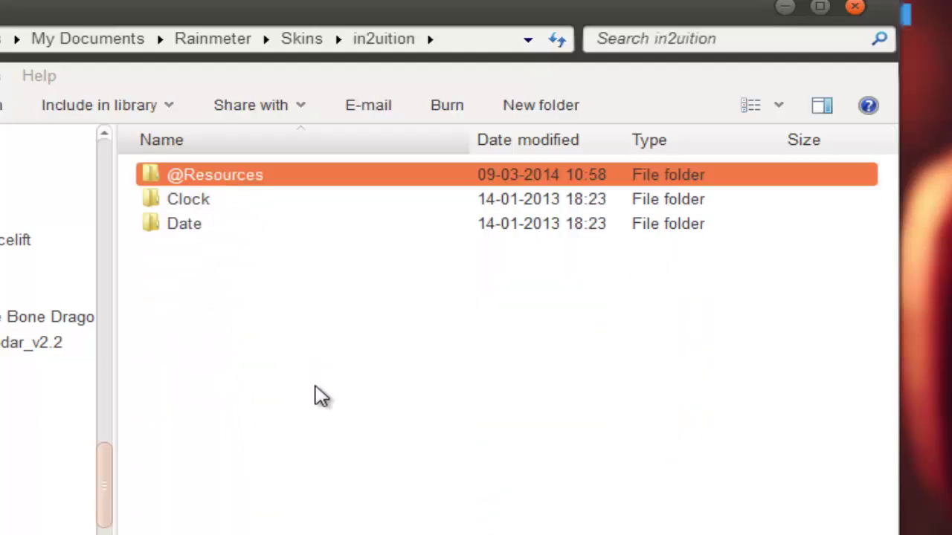
key(Delete)
key(Return)
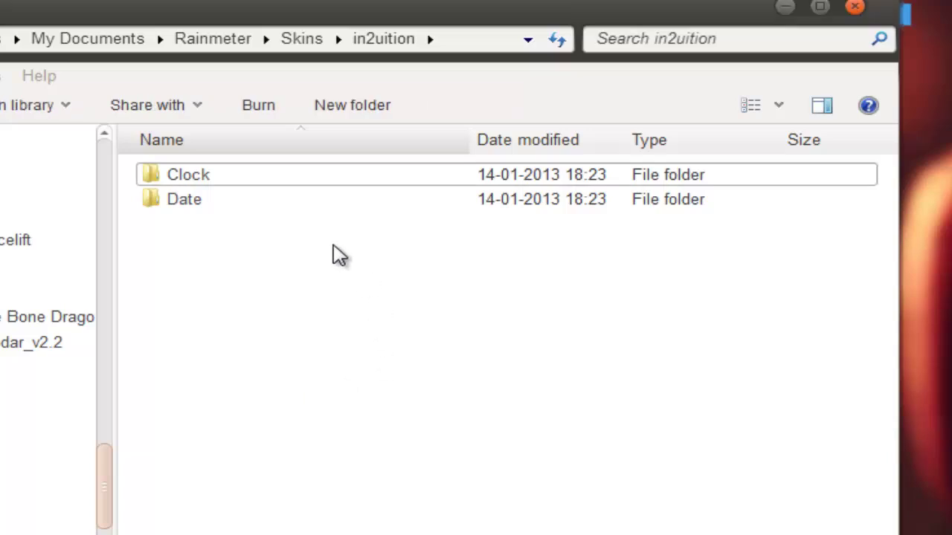
right_click(304, 264)
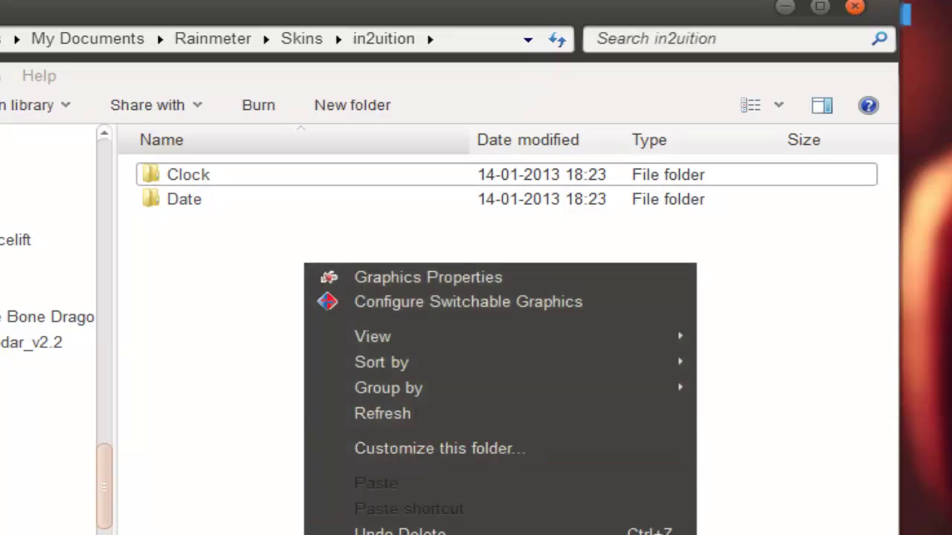
key(ctrl+shift+n)
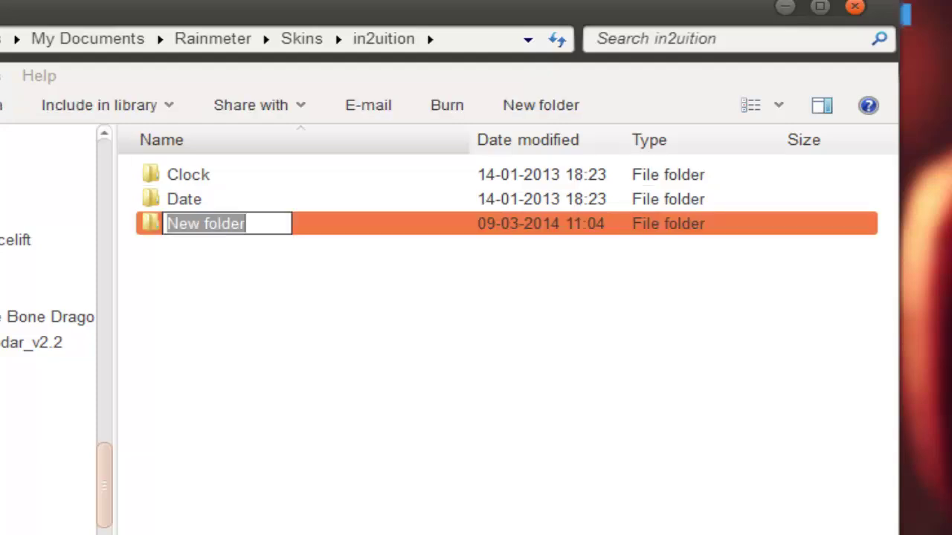
text(@)
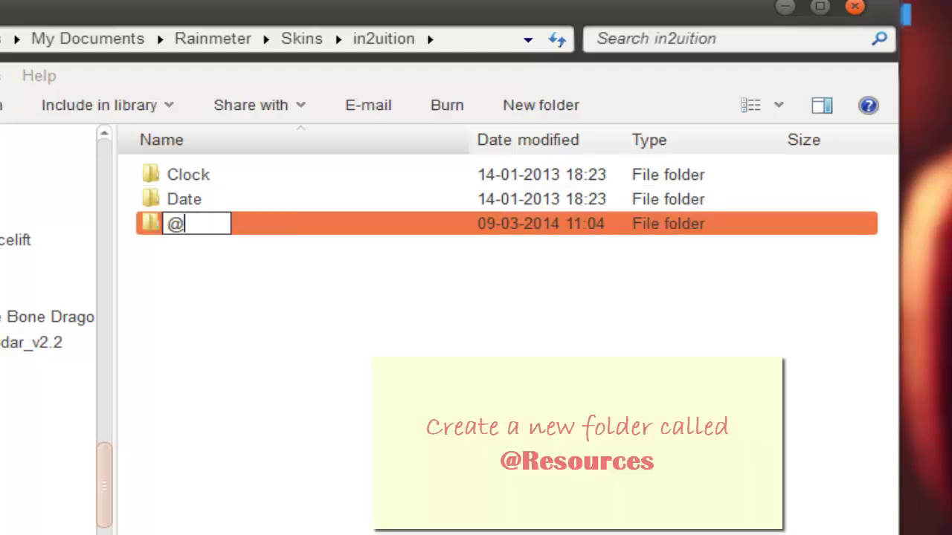
text(Reso)
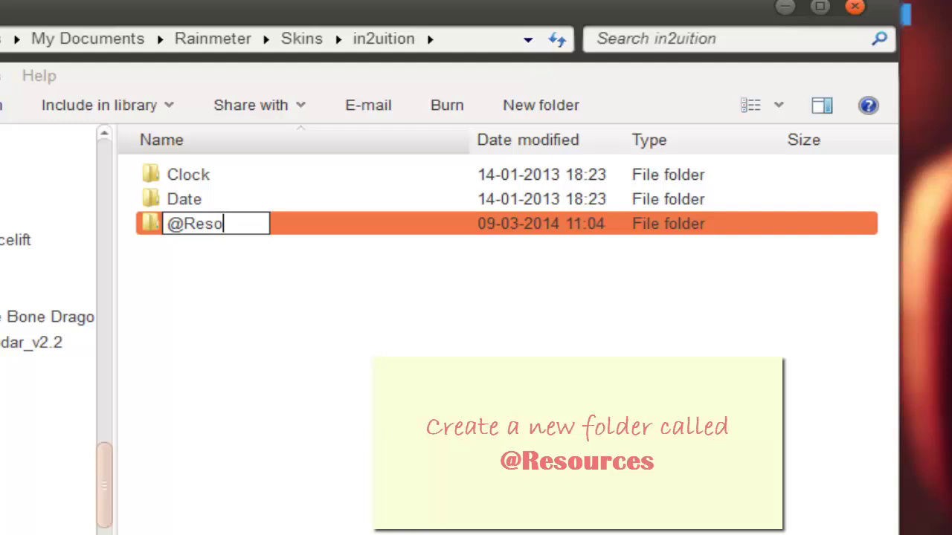
text(urces)
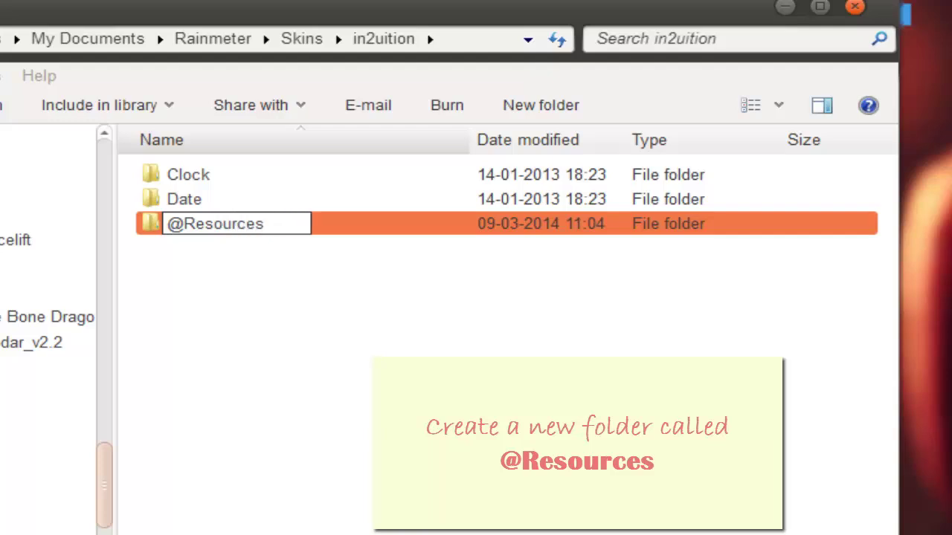
key(Return)
key(Return)
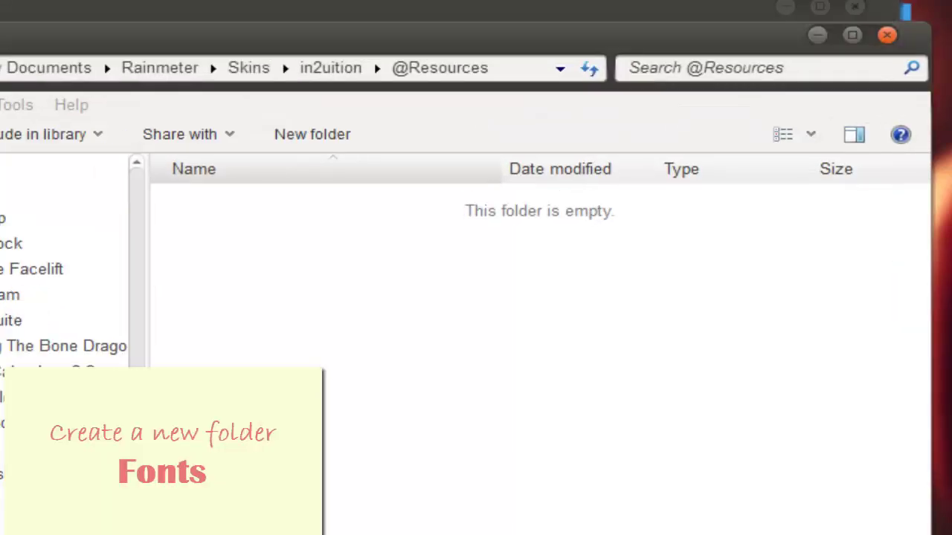
right_click(327, 297)
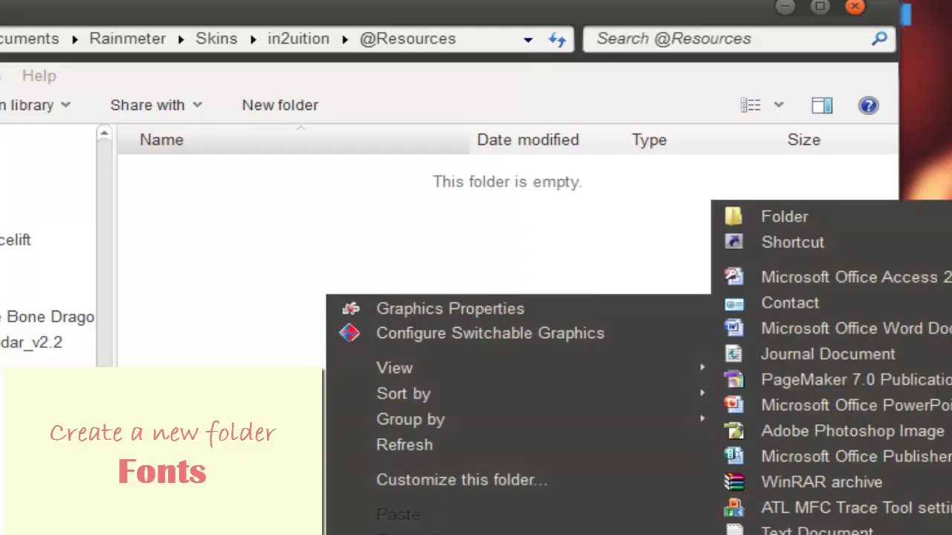
click(854, 223)
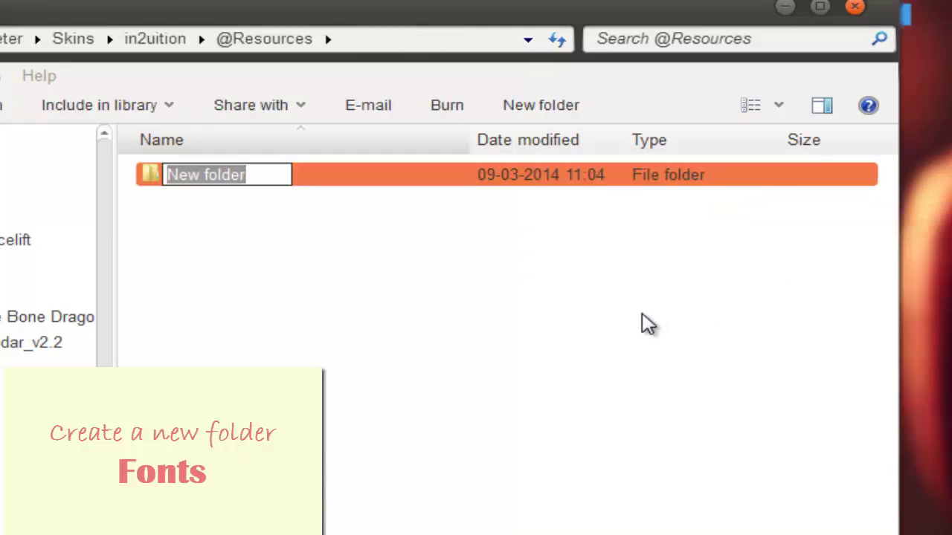
text(Fonts)
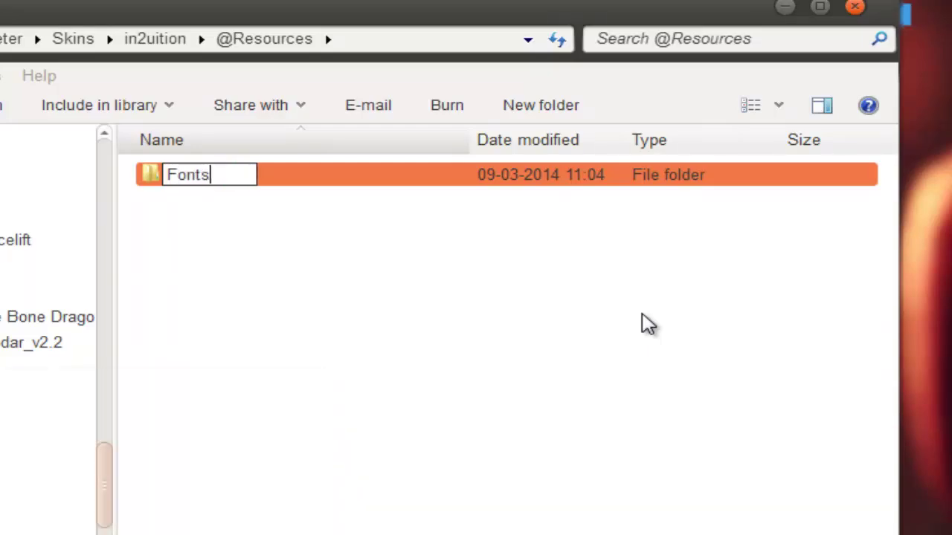
click(624, 335)
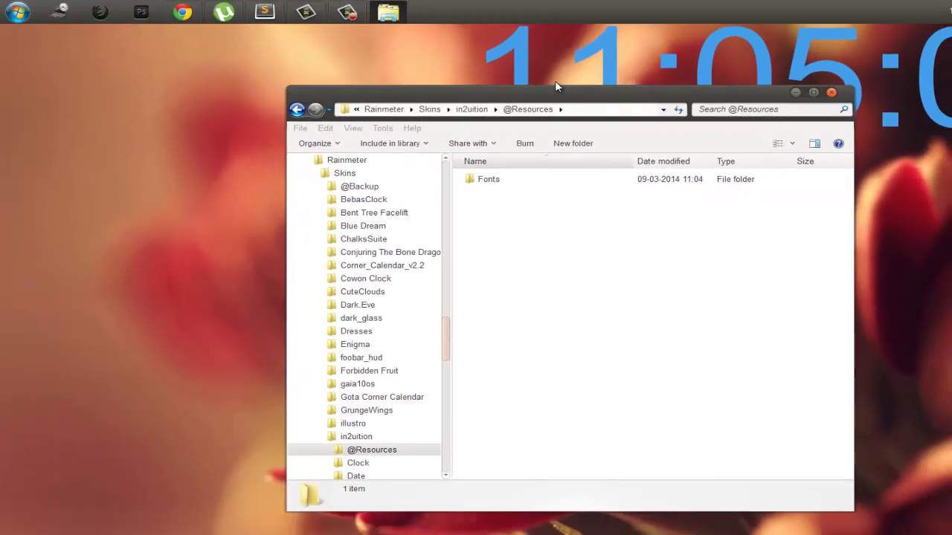
Move Across the Road.ttf from the desktop into Fonts, then minimize Explorer.
drag(563, 93, 593, 111)
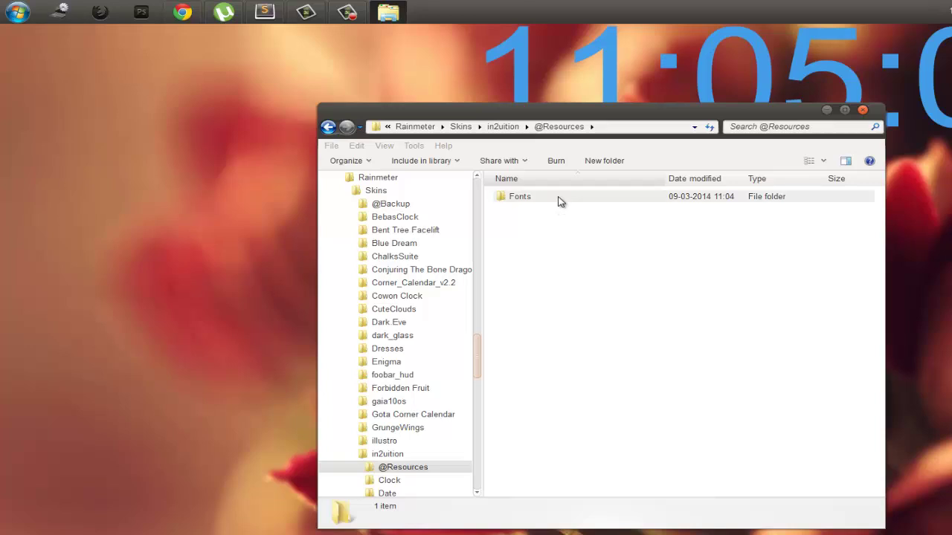
double_click(560, 198)
double_click(170, 110)
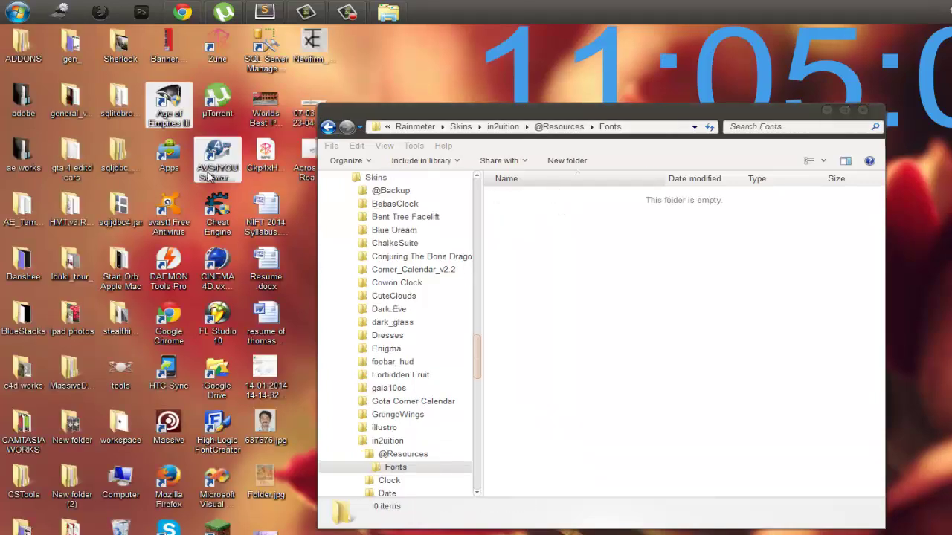
drag(312, 165, 587, 271)
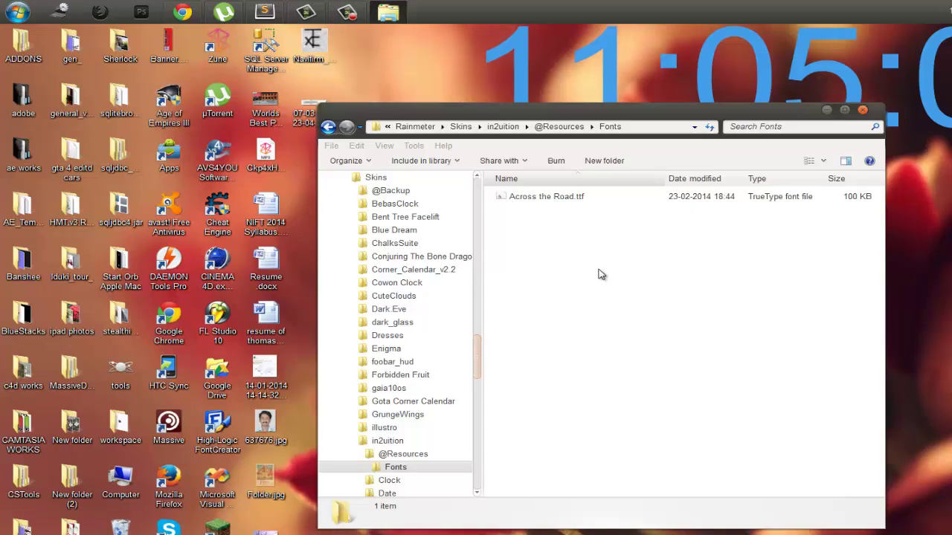
click(827, 113)
double_click(499, 269)
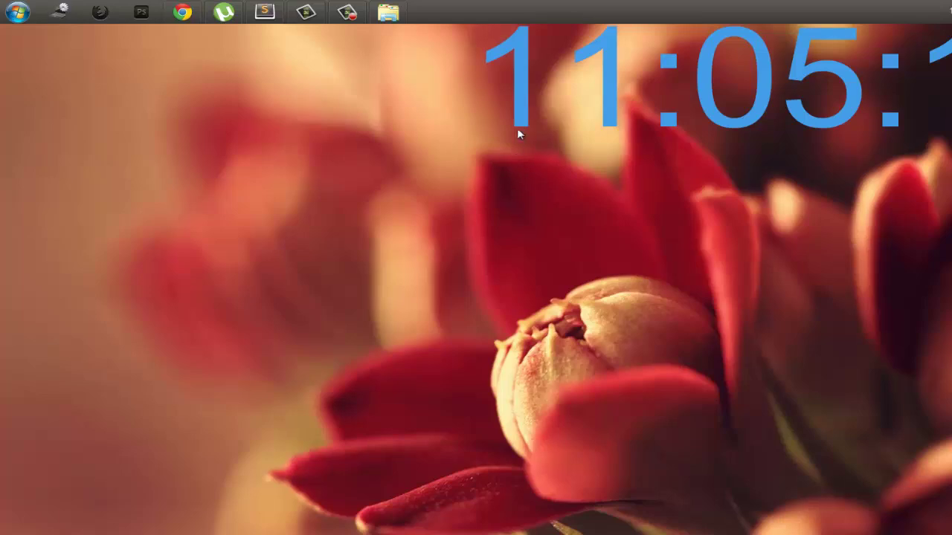
Open Clock.ini for editing via Edit skin on the in2uition clock.
right_click(522, 108)
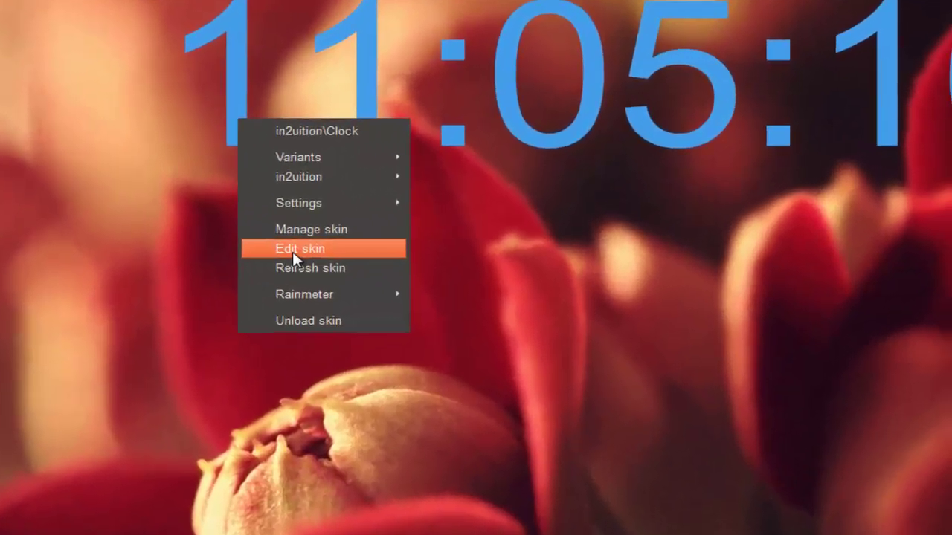
click(292, 253)
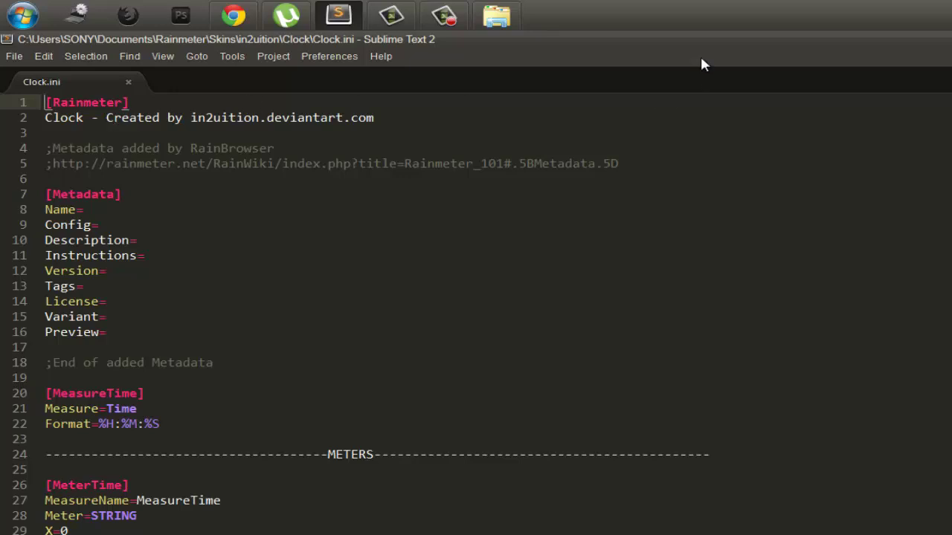
Insert a blank line directly below the [MeterTime] header in Clock.ini.
mouse_move(698, 38)
mouse_down()
mouse_move(699, 46)
mouse_move(699, 27)
mouse_up()
drag(134, 485, 43, 484)
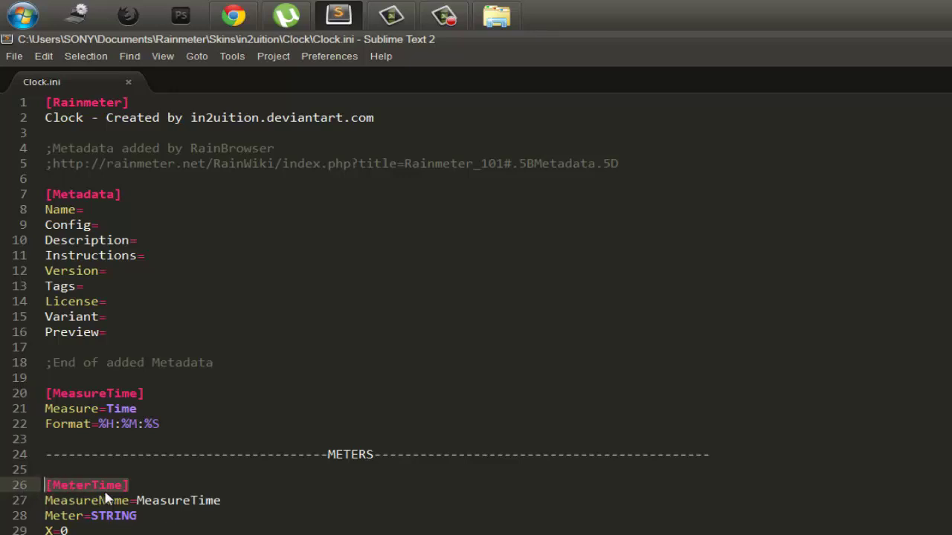
click(97, 531)
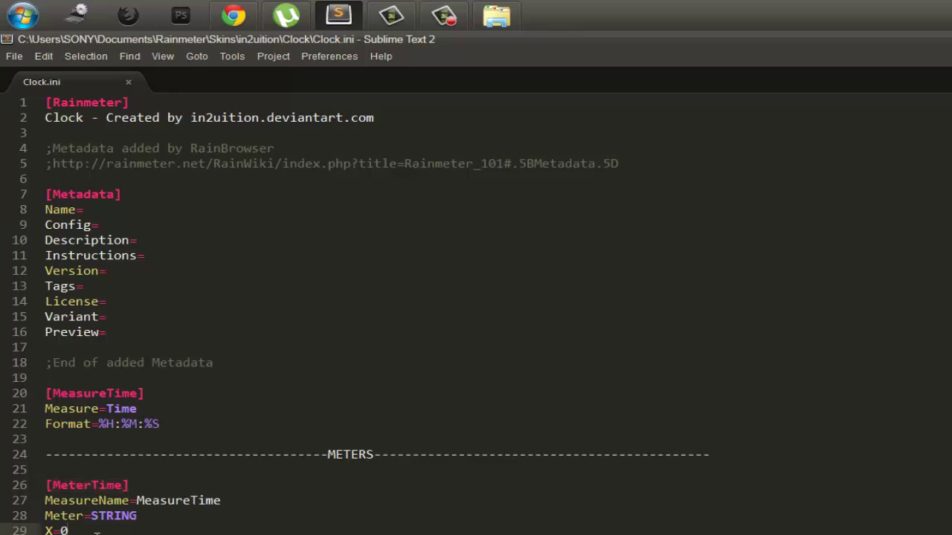
key(Up)
key(Up)
key(Up)
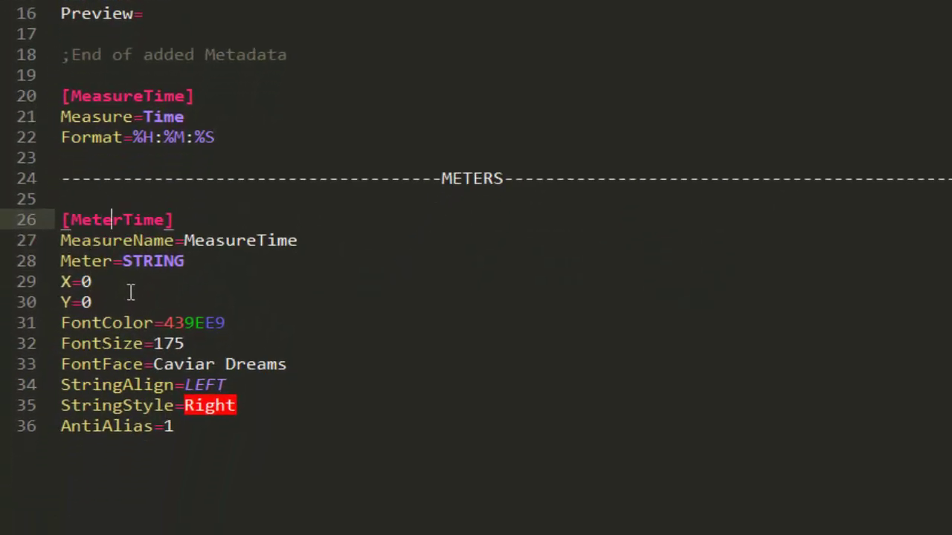
key(Return)
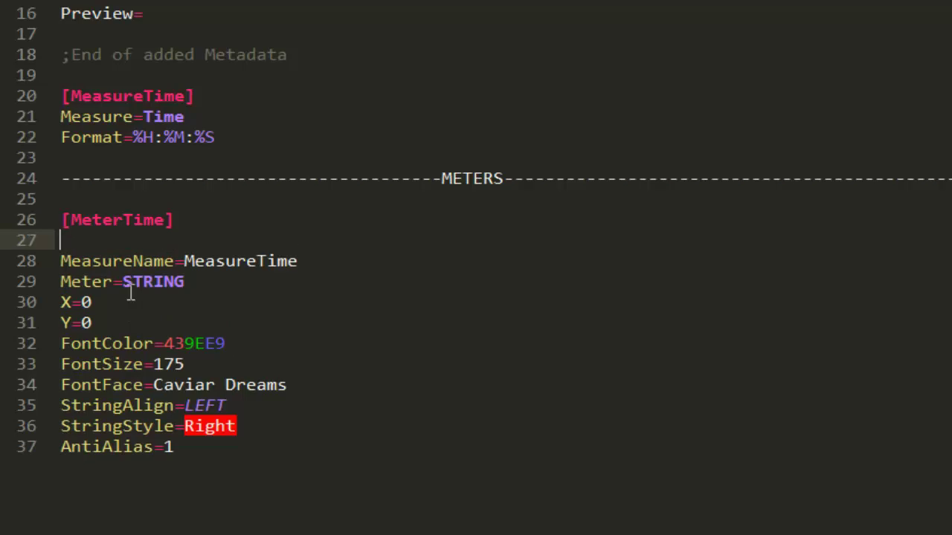
Enter FontFace=Across the Road on the new line, using autocomplete for FontFace.
text(F)
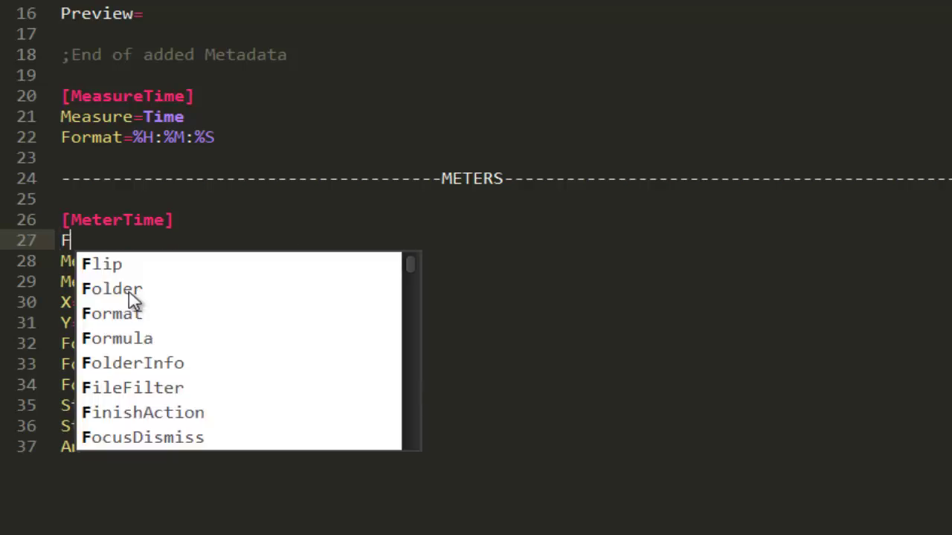
text(on)
key(Escape)
text(t)
key(BackSpace)
key(BackSpace)
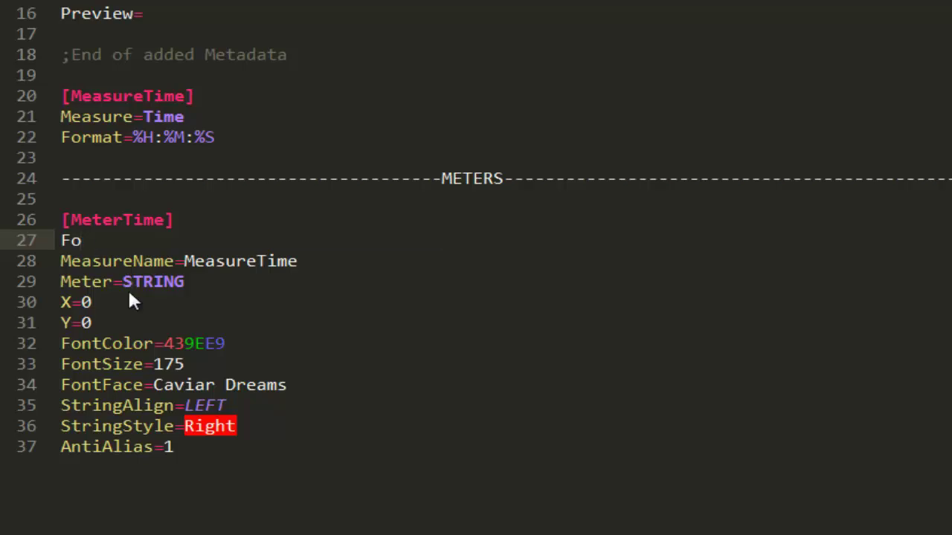
text(n)
key(Down)
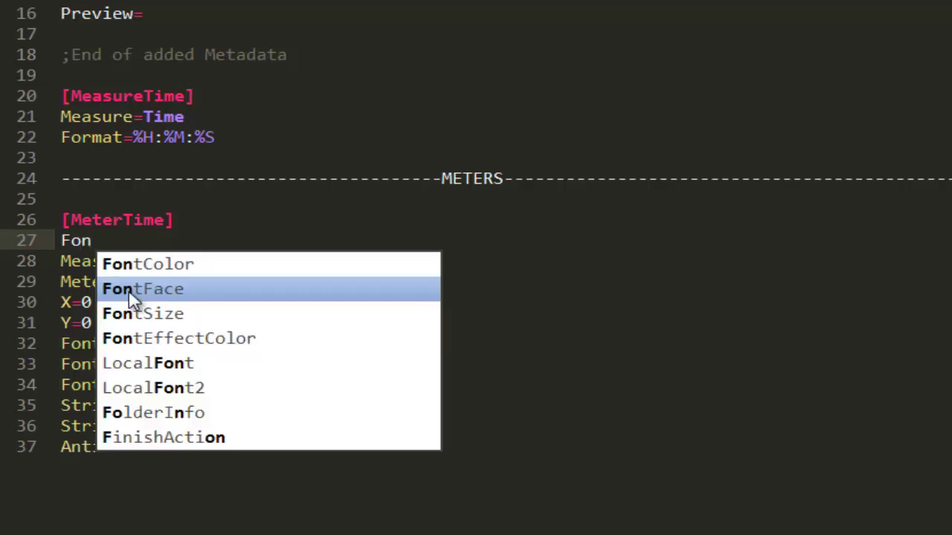
key(Return)
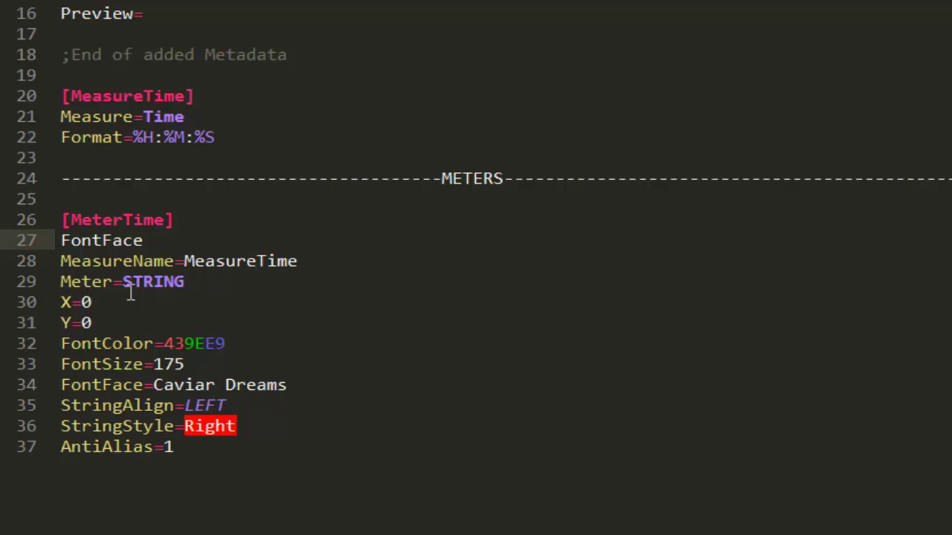
text(=)
text(Across the Road)
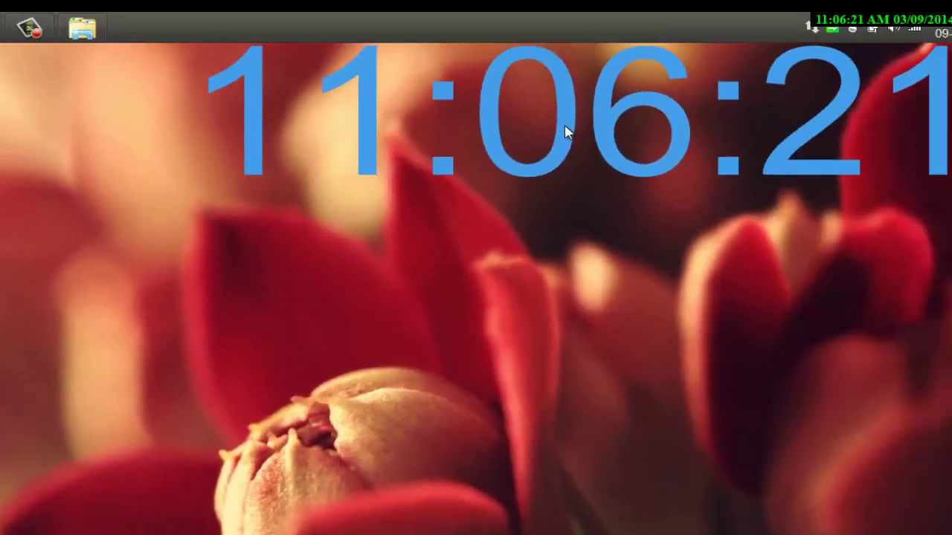
Refresh the clock skin to show the Across the Road font, and close the Fonts window.
right_click(495, 134)
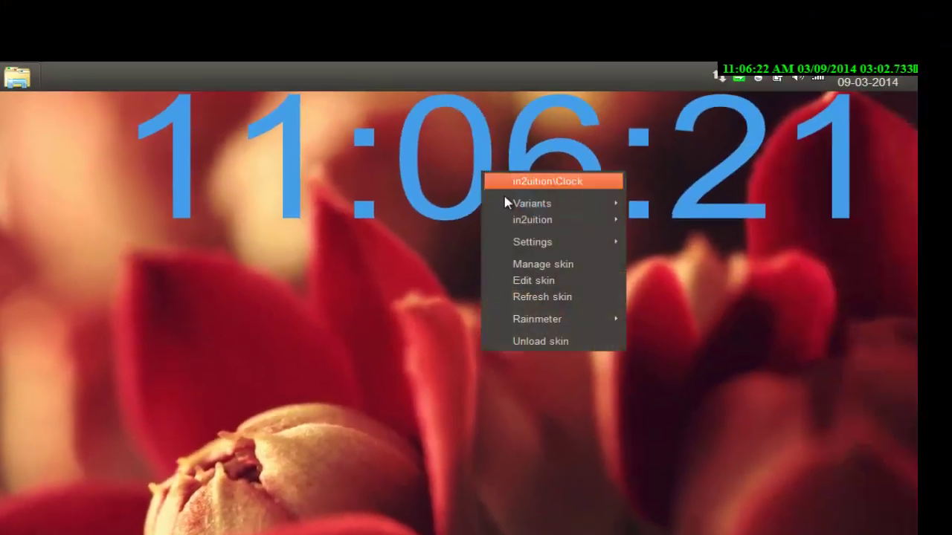
click(527, 300)
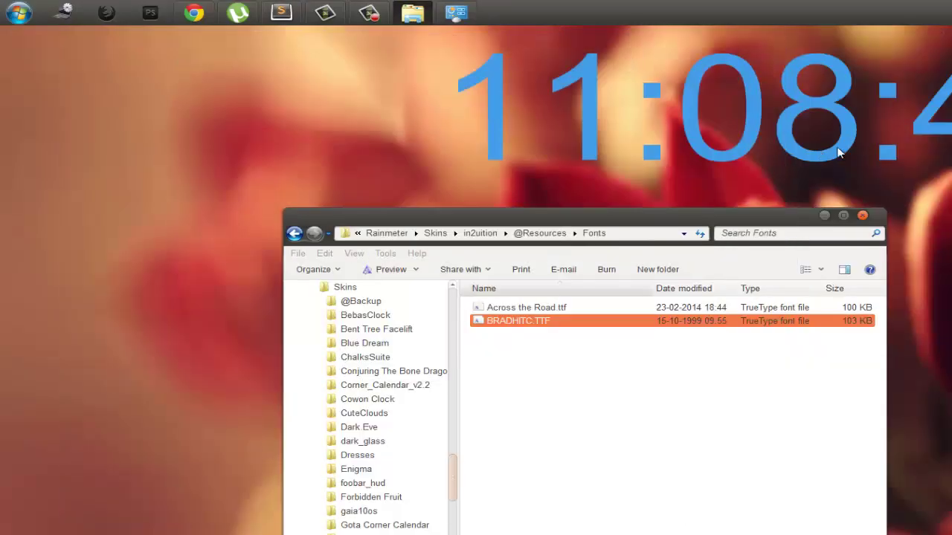
right_click(838, 153)
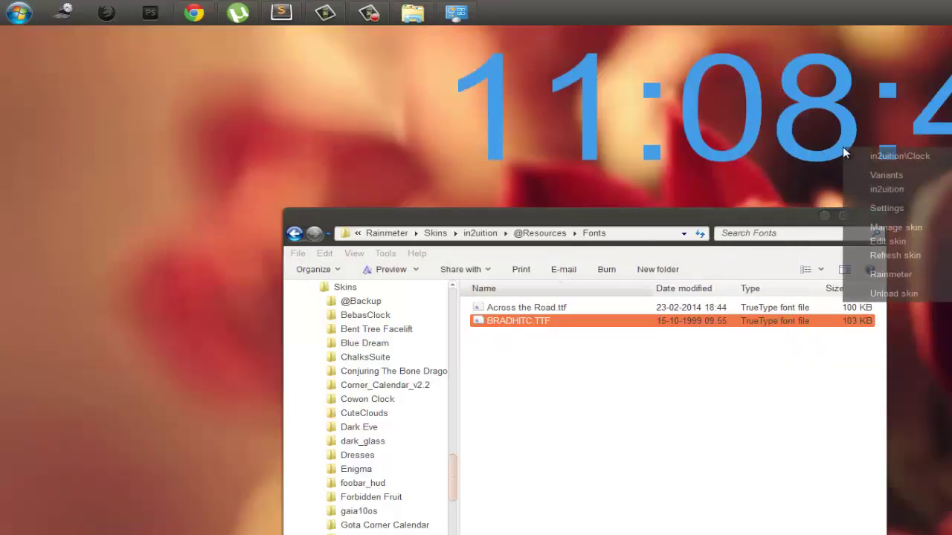
click(896, 253)
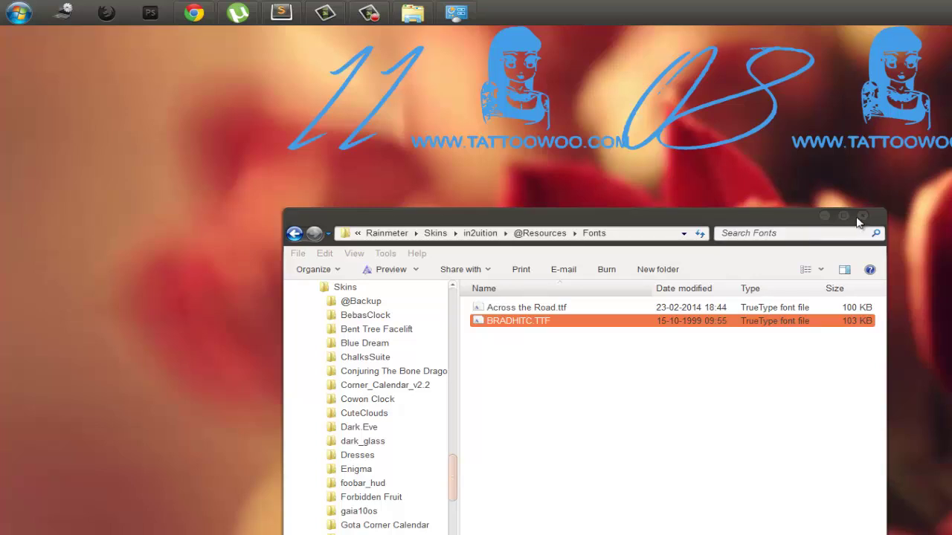
click(862, 216)
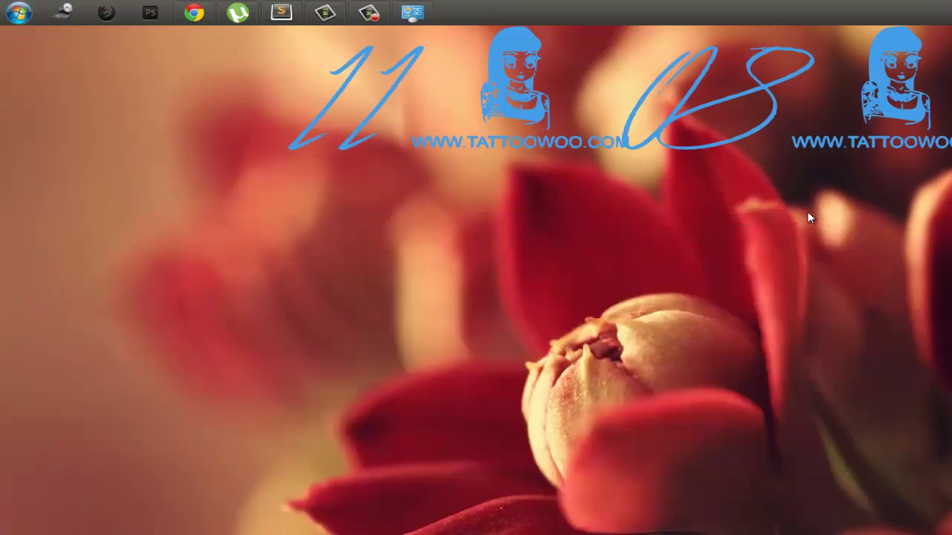